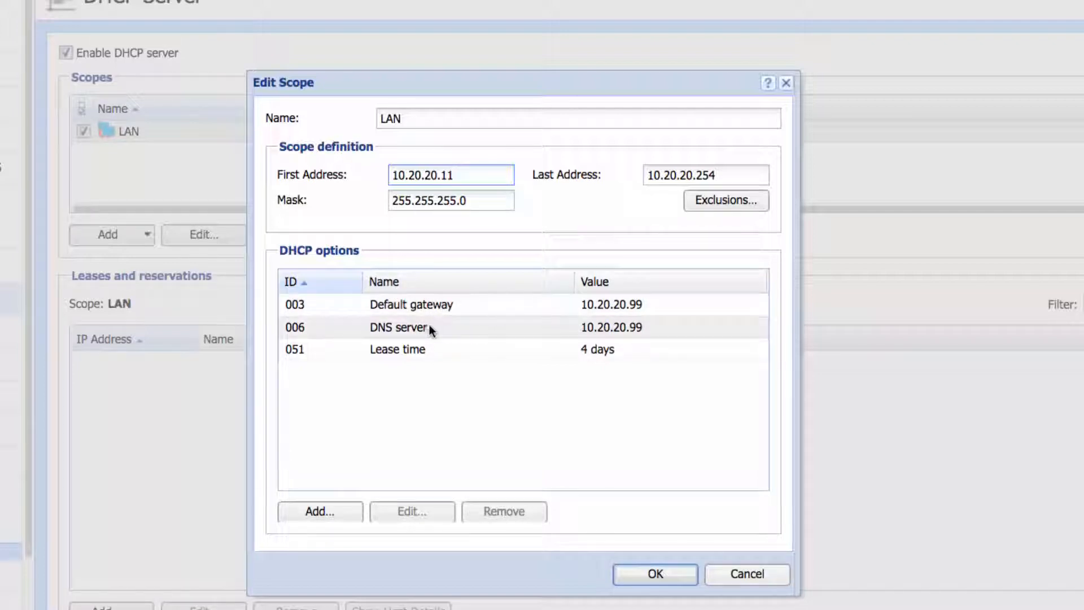
Step: Change the LAN scope's DNS server option to 10.20.20.240 and save the scope
{"action": "left_click", "coordinate": [411, 326]}
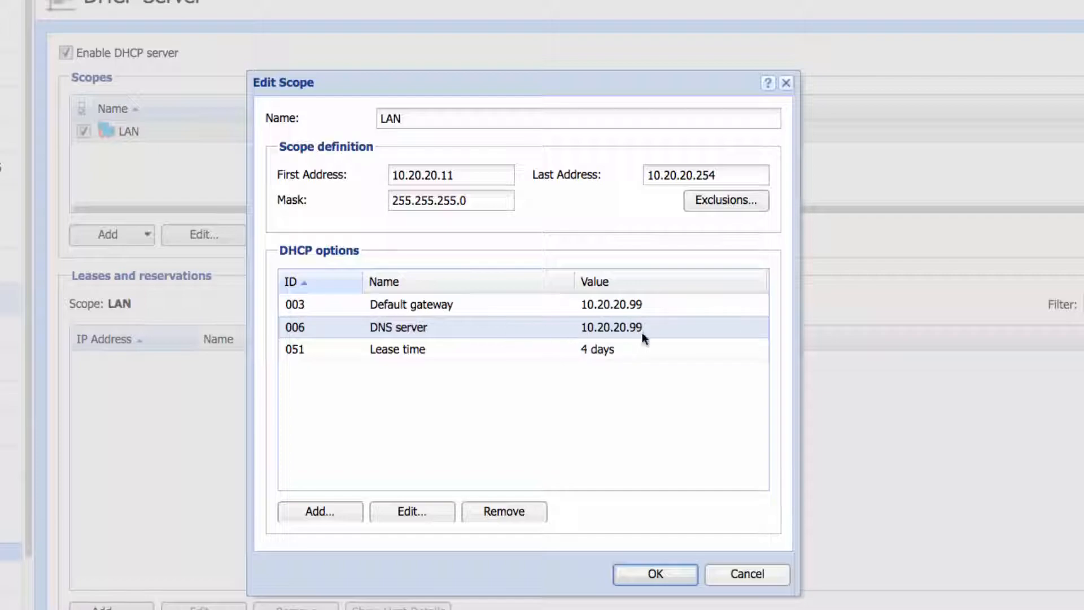
{"action": "left_click", "coordinate": [415, 513]}
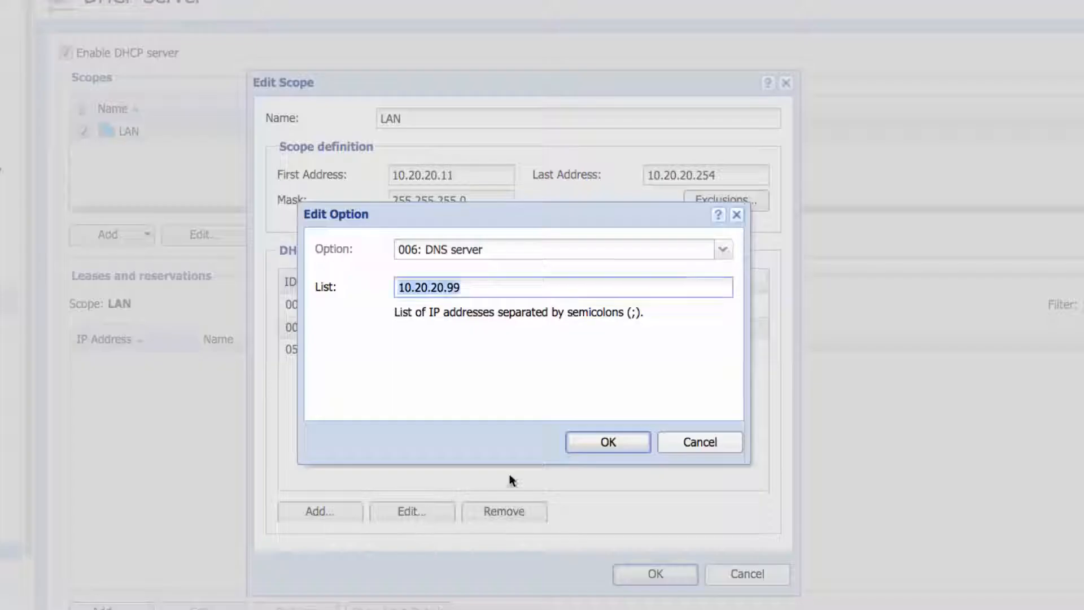
{"action": "left_click", "coordinate": [486, 287]}
{"action": "key", "text": "BackSpace"}
{"action": "key", "text": "BackSpace"}
{"action": "type", "text": "240"}
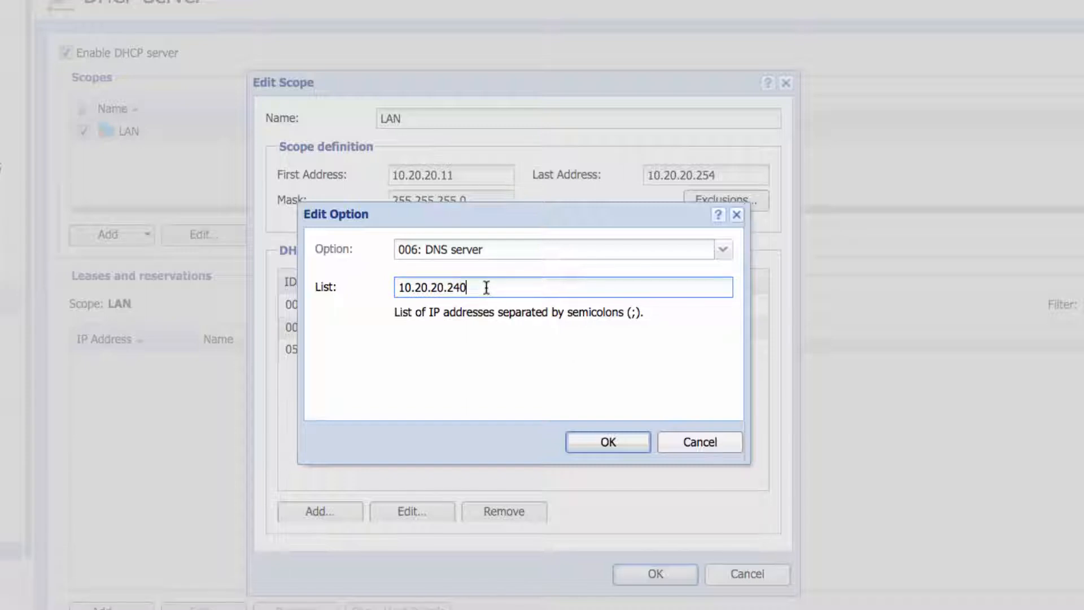
{"action": "left_click", "coordinate": [608, 445]}
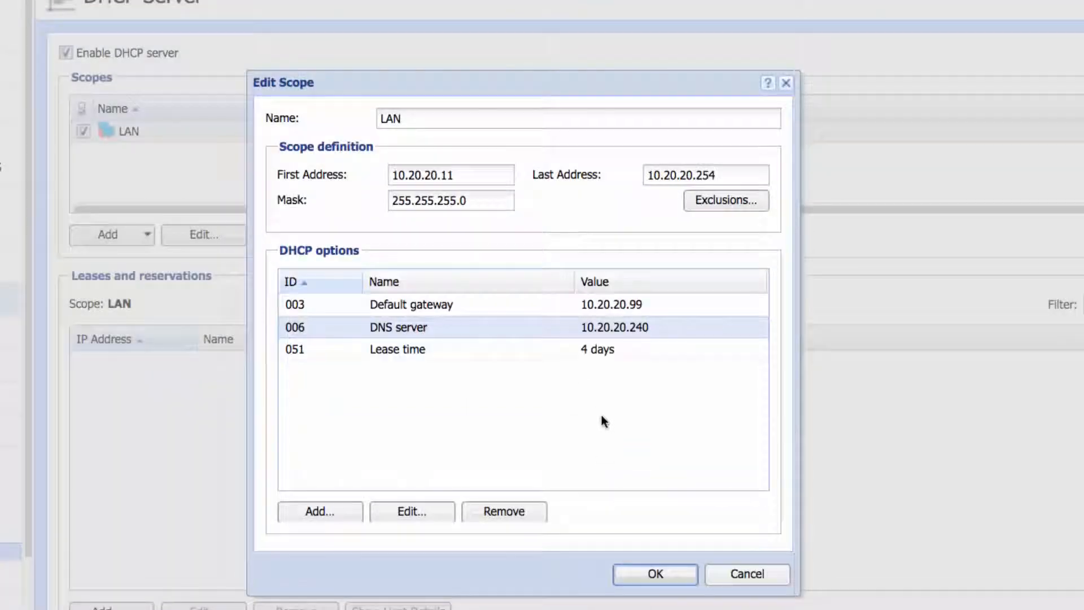
{"action": "left_click", "coordinate": [663, 578]}
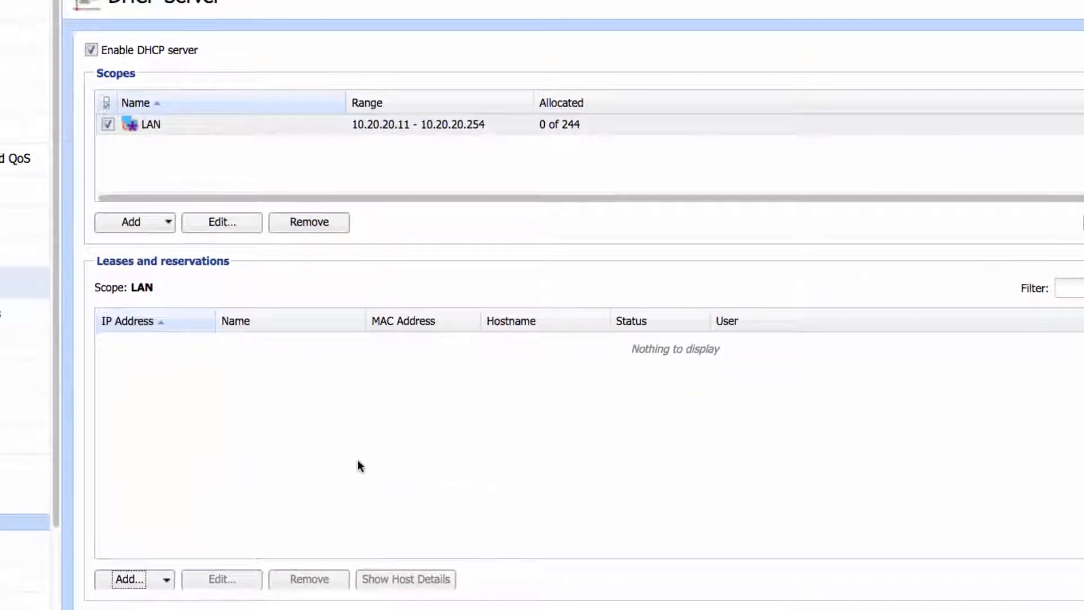
Step: Add a lease reservation named ADC for hostname adc.mydata.com with reserved address 10.20.20.240
{"action": "left_click", "coordinate": [132, 579]}
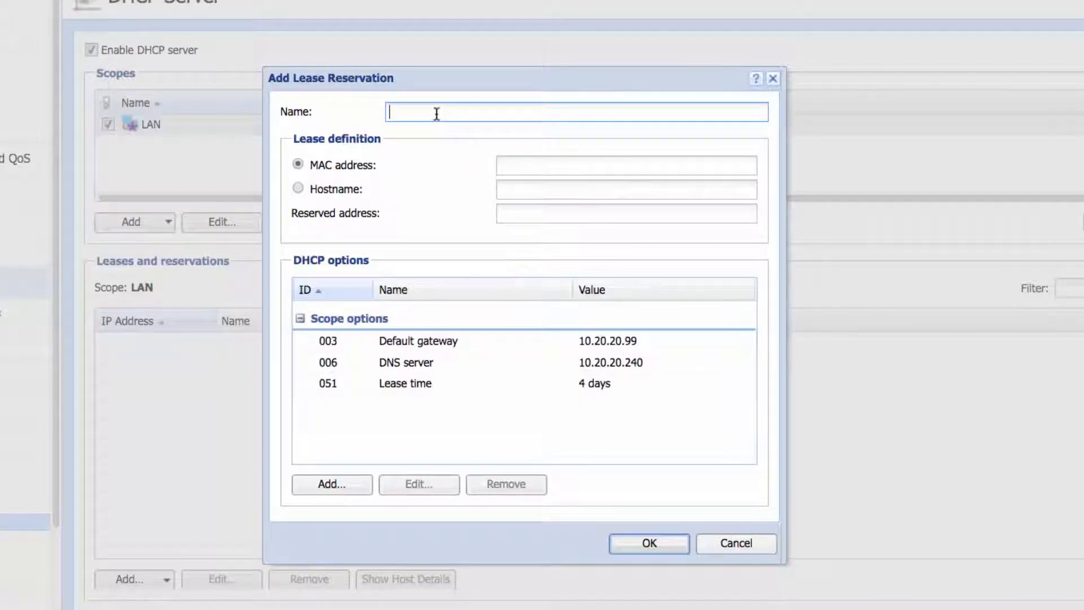
{"action": "type", "text": "ADC"}
{"action": "left_click", "coordinate": [336, 192]}
{"action": "left_click", "coordinate": [515, 190]}
{"action": "type", "text": "adc"}
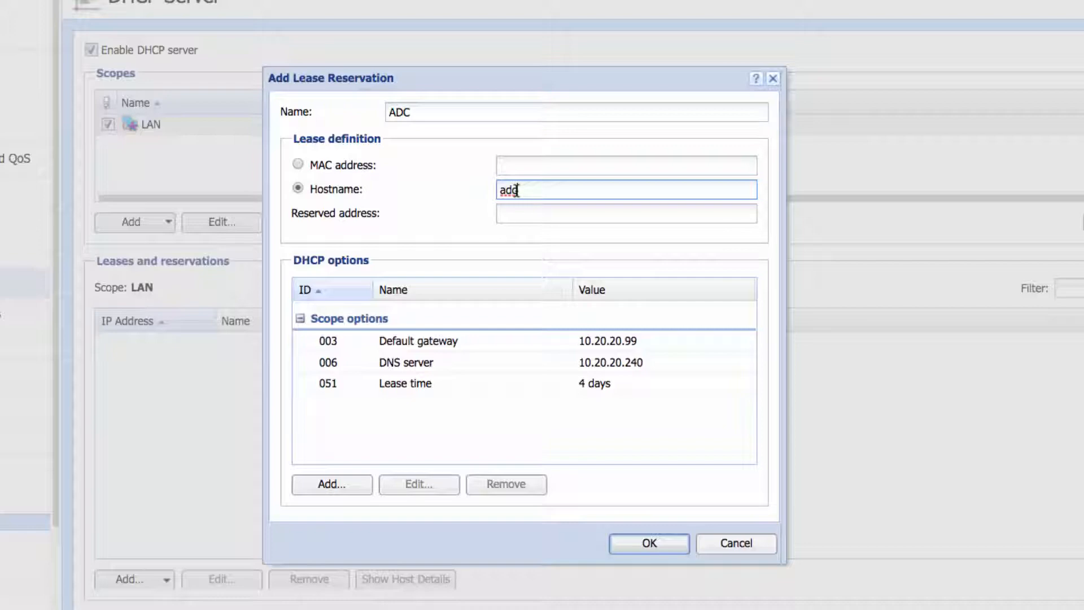
{"action": "type", "text": "d.mydata.com"}
{"action": "left_click", "coordinate": [512, 212]}
{"action": "type", "text": "10"}
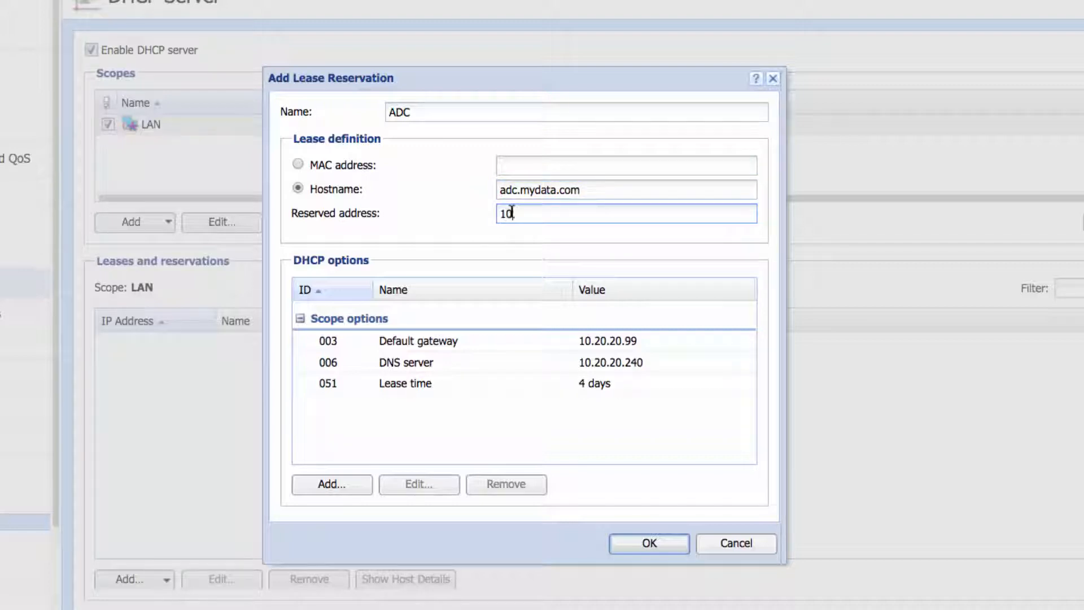
{"action": "type", "text": ".20.20.240"}
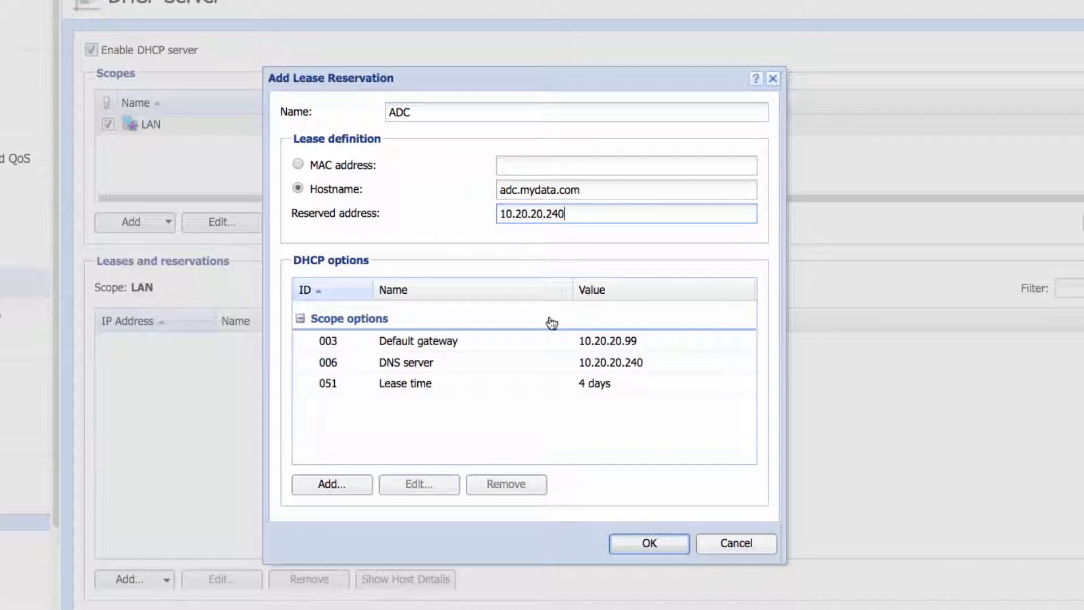
{"action": "key", "text": "Tab"}
{"action": "left_click", "coordinate": [649, 542]}
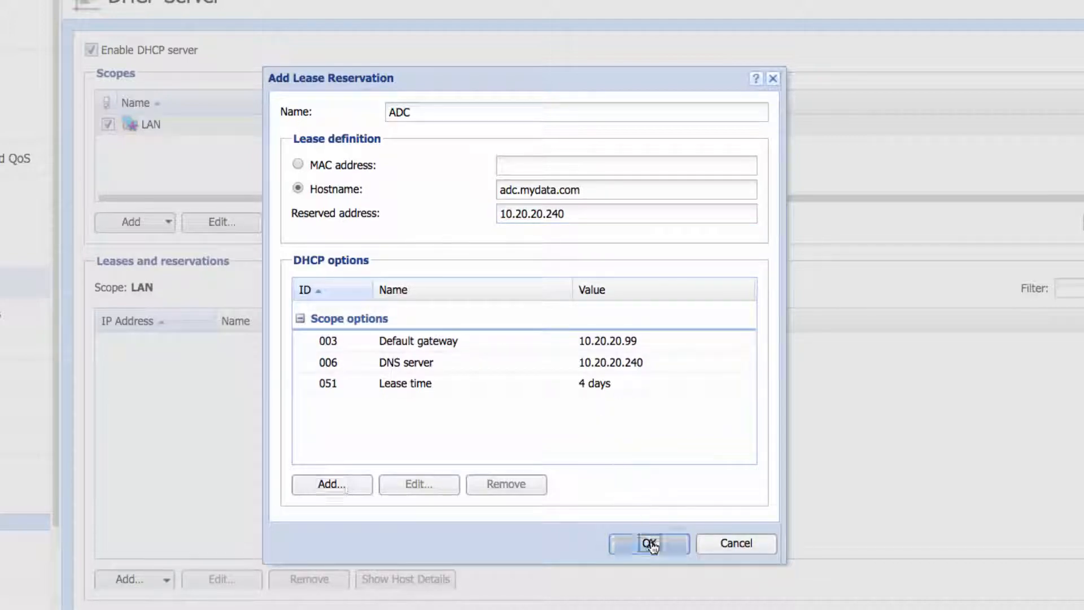
Step: Add a lease reservation named MGMT for hostname mgmt.mydata.com with reserved address 10.20.20.10
{"action": "left_click", "coordinate": [140, 578]}
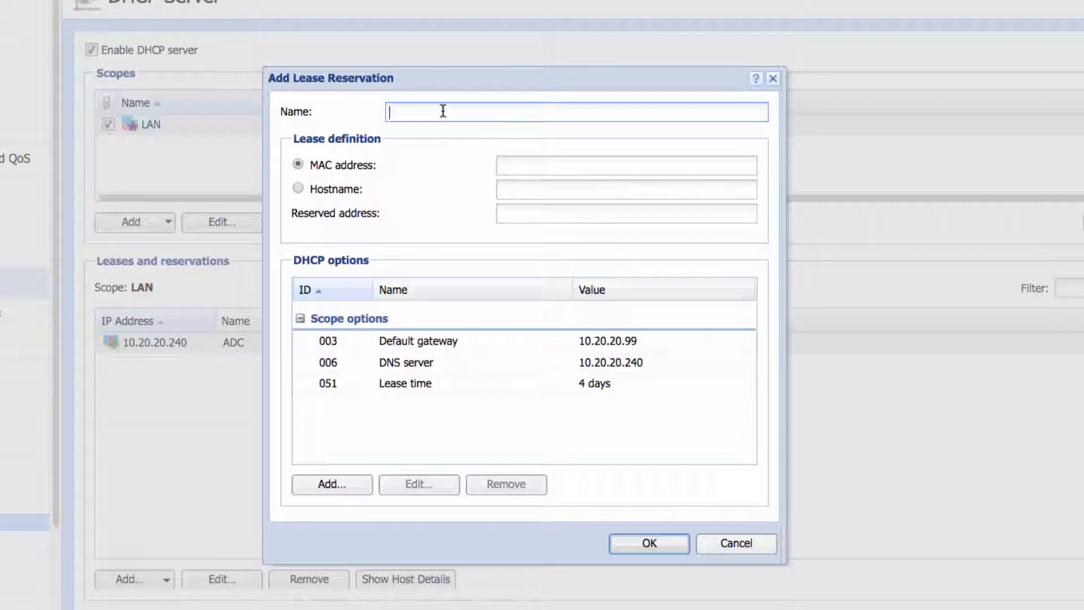
{"action": "type", "text": "MGMT"}
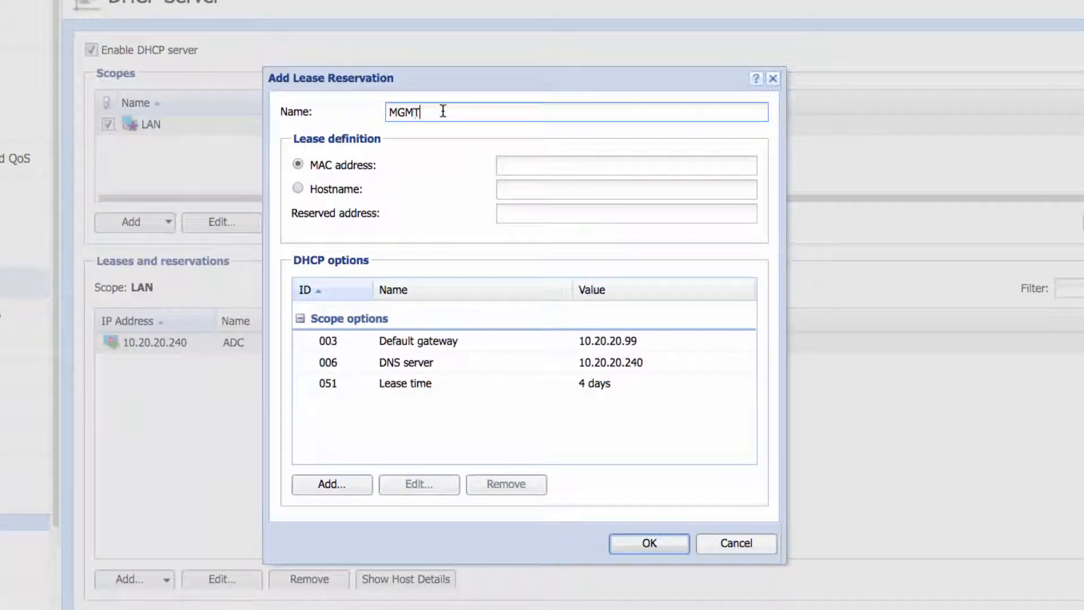
{"action": "left_click", "coordinate": [362, 189]}
{"action": "left_click", "coordinate": [519, 195]}
{"action": "type", "text": "m"}
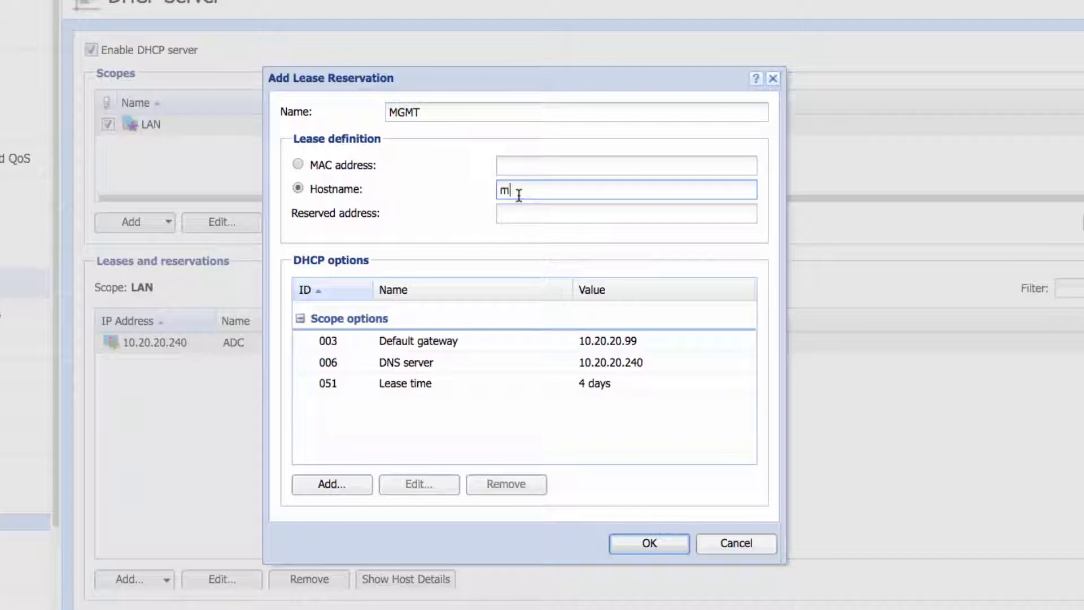
{"action": "type", "text": "gmt.d"}
{"action": "key", "text": "BackSpace"}
{"action": "type", "text": "mydata.cc"}
{"action": "type", "text": "m"}
{"action": "left_click", "coordinate": [527, 218]}
{"action": "type", "text": "10.20.20.10"}
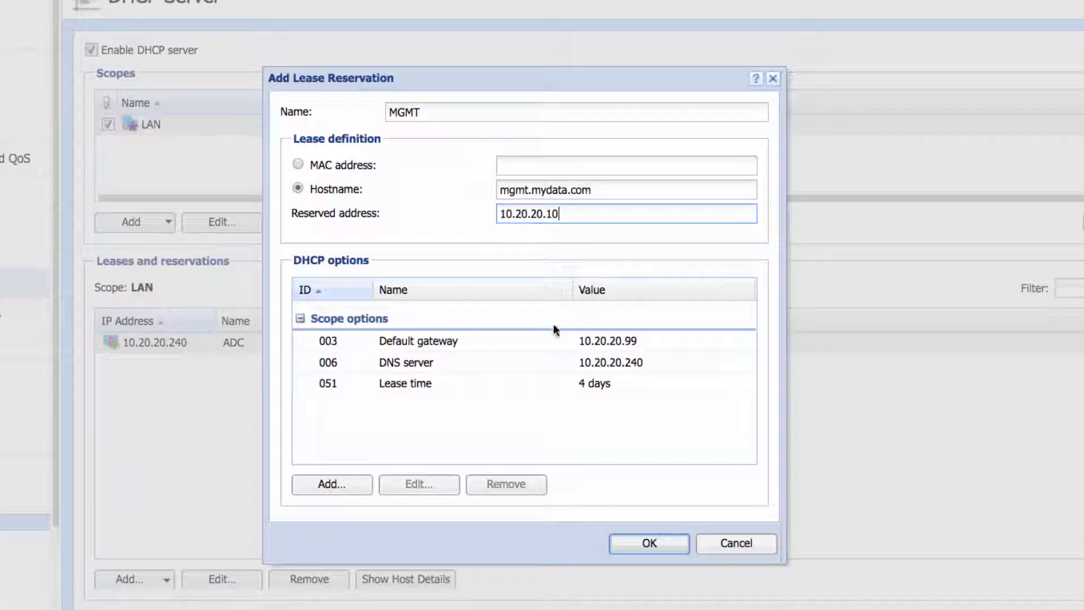
{"action": "left_click", "coordinate": [649, 543]}
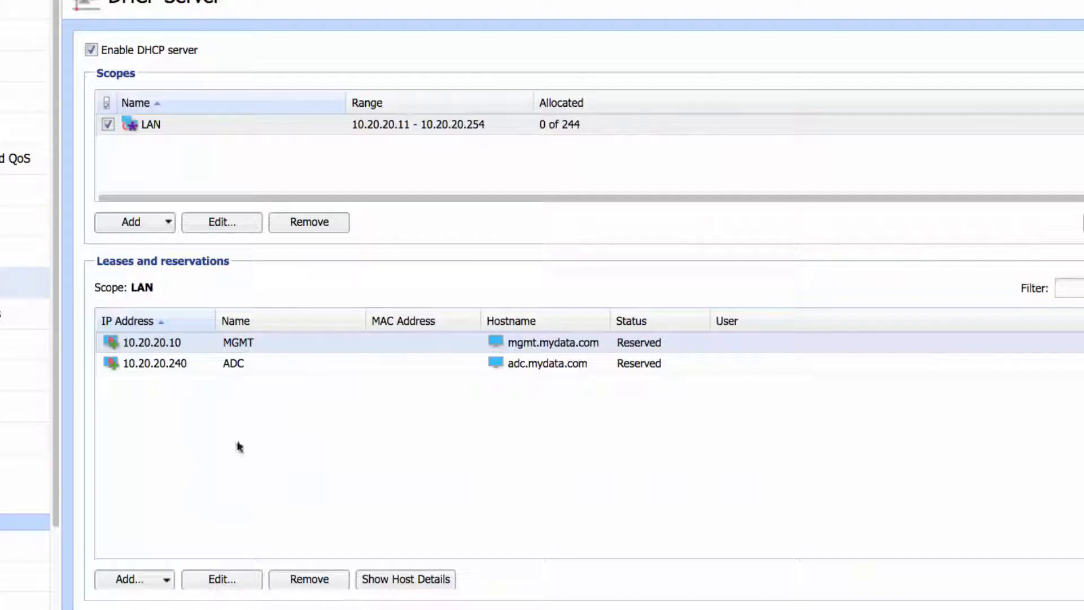
Step: Add a lease reservation named FW1 for hostname fw1.mydata.com at 10.20.20.99 and apply the DHCP server configuration
{"action": "left_click", "coordinate": [148, 579]}
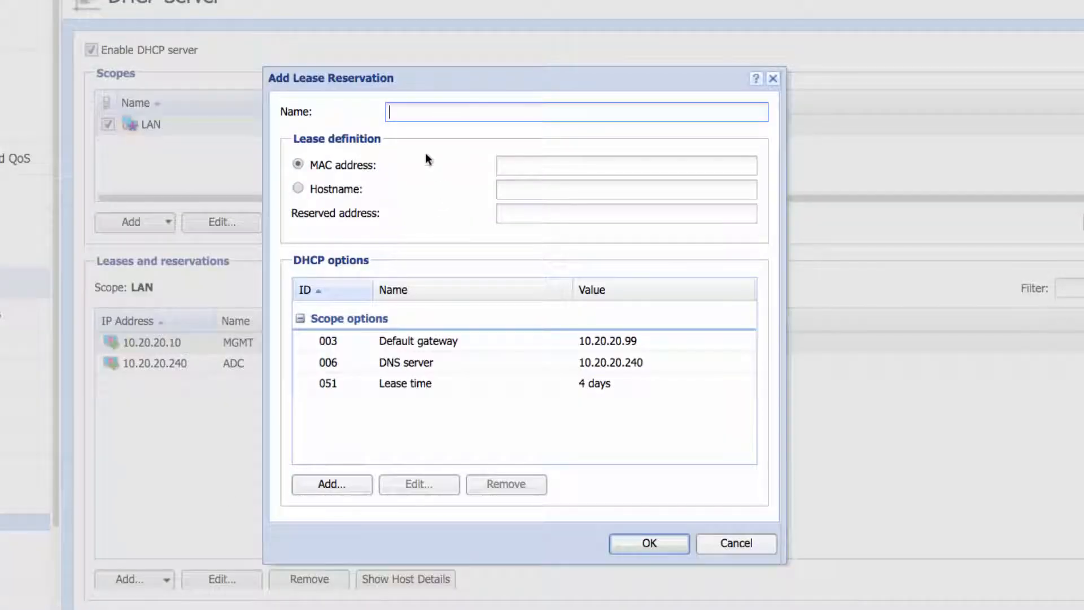
{"action": "type", "text": "FW1"}
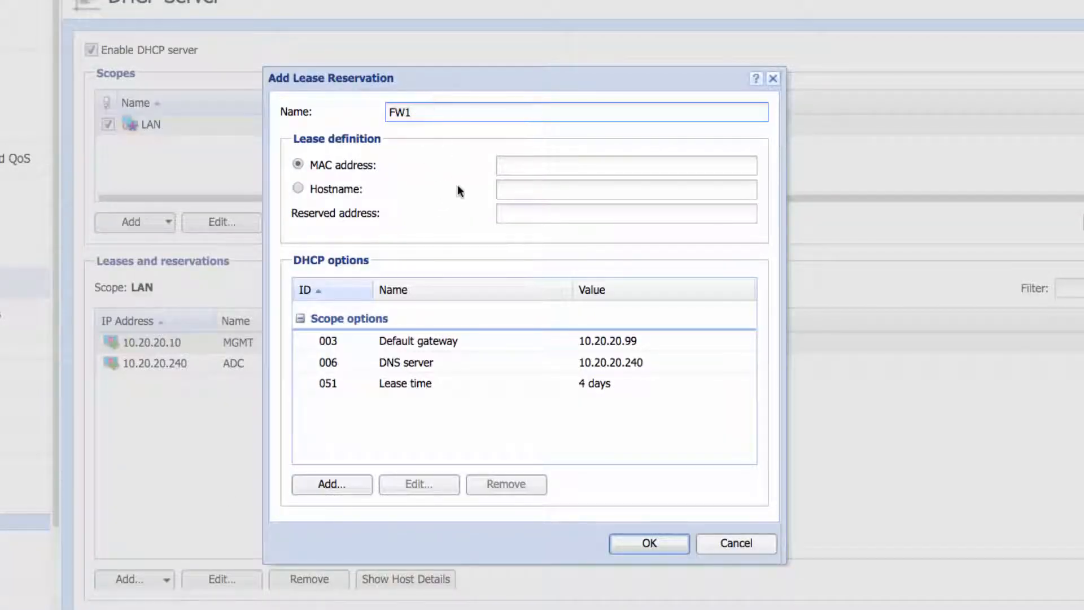
{"action": "left_click", "coordinate": [347, 190]}
{"action": "left_click", "coordinate": [503, 192]}
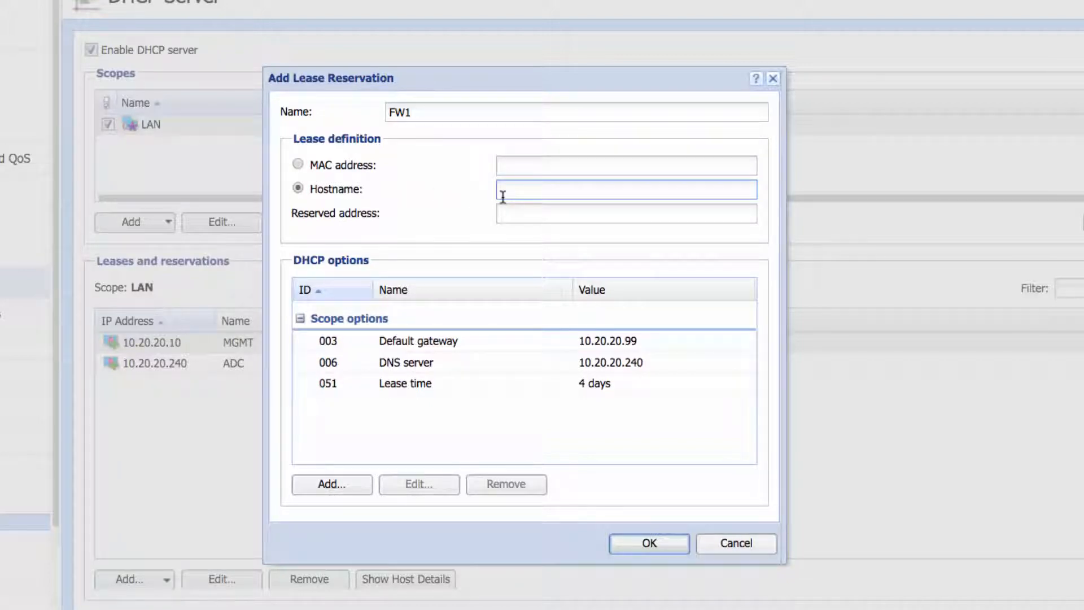
{"action": "type", "text": "fw1.mydata.com"}
{"action": "left_click", "coordinate": [520, 213]}
{"action": "type", "text": "10.20"}
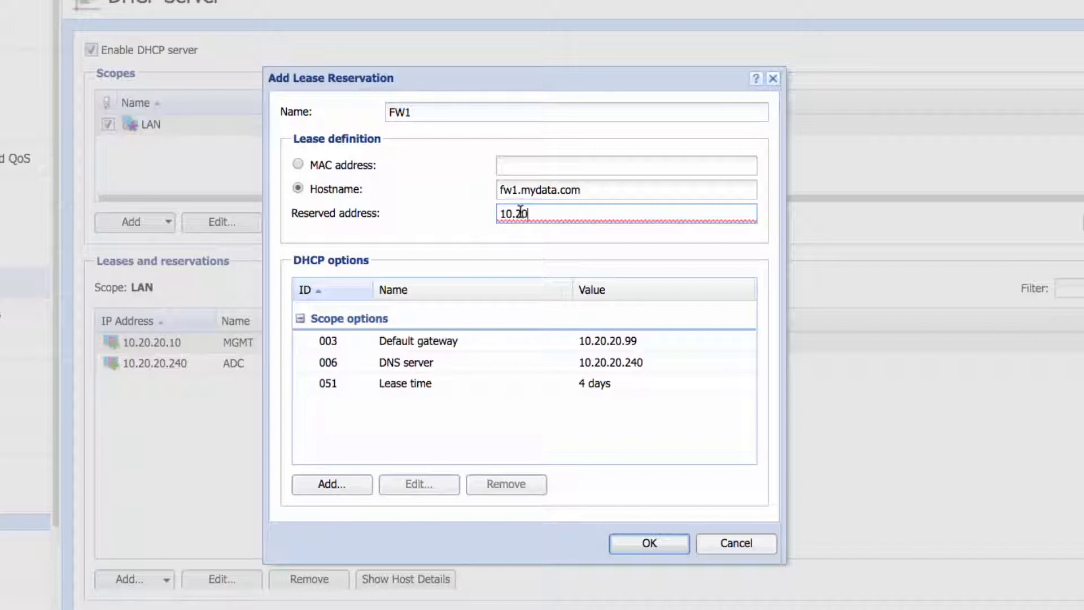
{"action": "type", "text": ".20.99"}
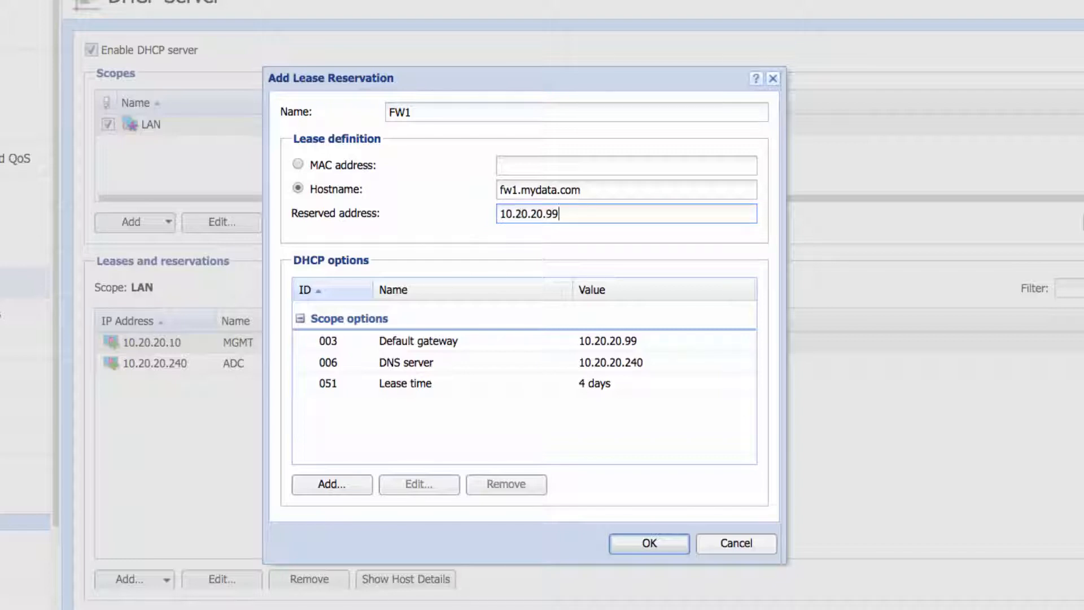
{"action": "left_click", "coordinate": [646, 543]}
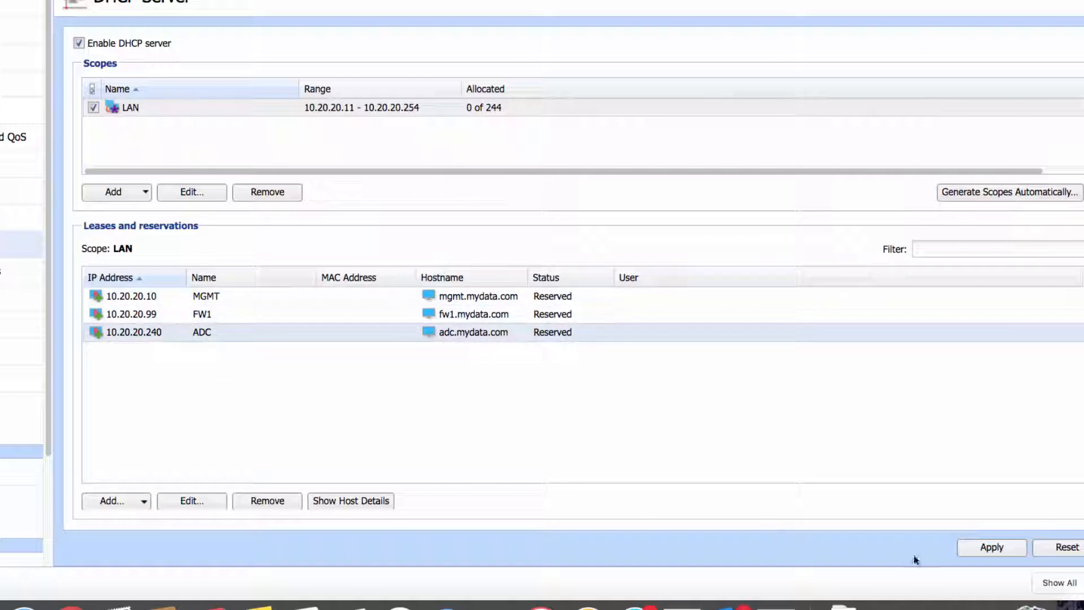
{"action": "left_click", "coordinate": [992, 549]}
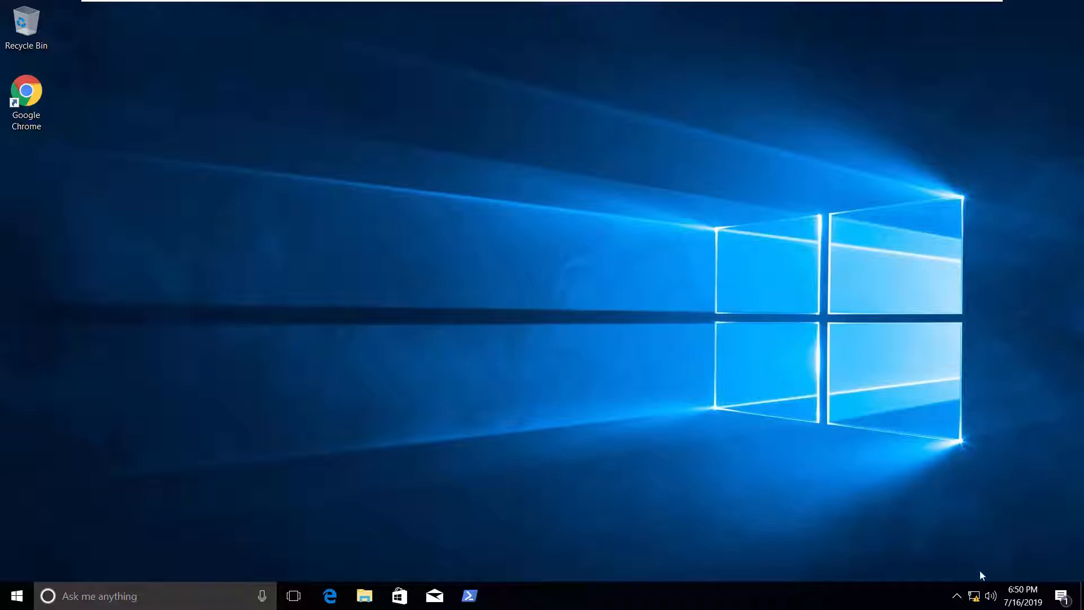
Step: On the Windows client, open the Ethernet0 connection status from Network and Sharing Center and view its network details
{"action": "right_click", "coordinate": [974, 596]}
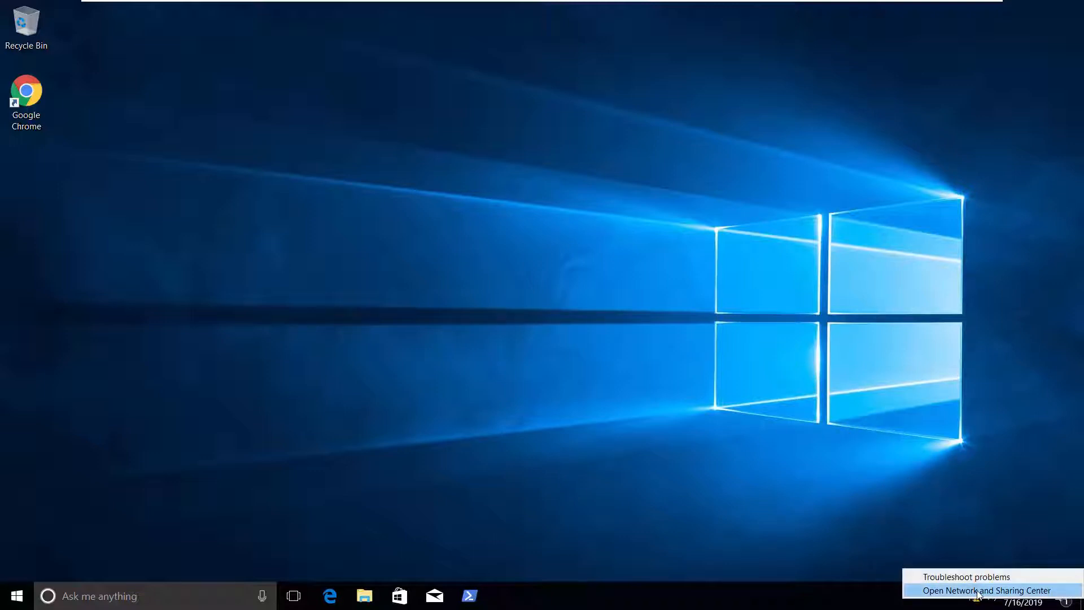
{"action": "left_click", "coordinate": [977, 592]}
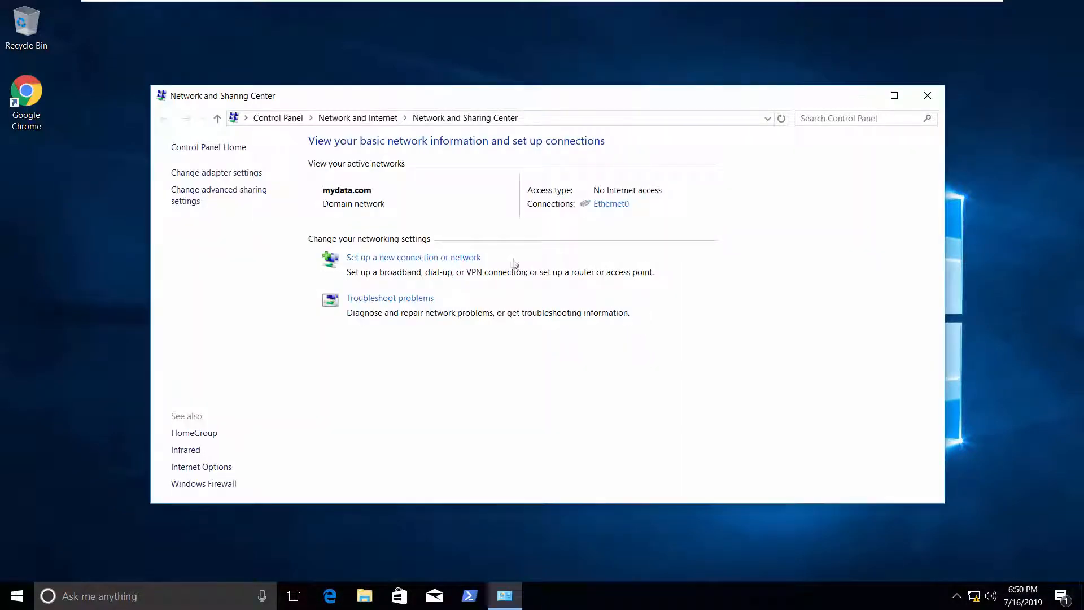
{"action": "left_click", "coordinate": [614, 204]}
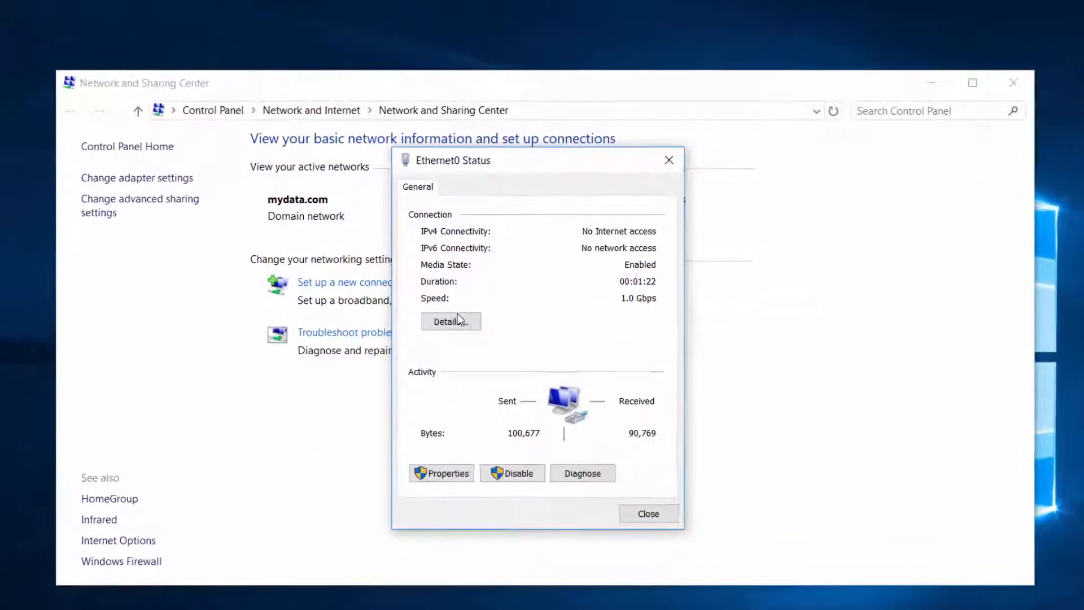
{"action": "left_click", "coordinate": [471, 289]}
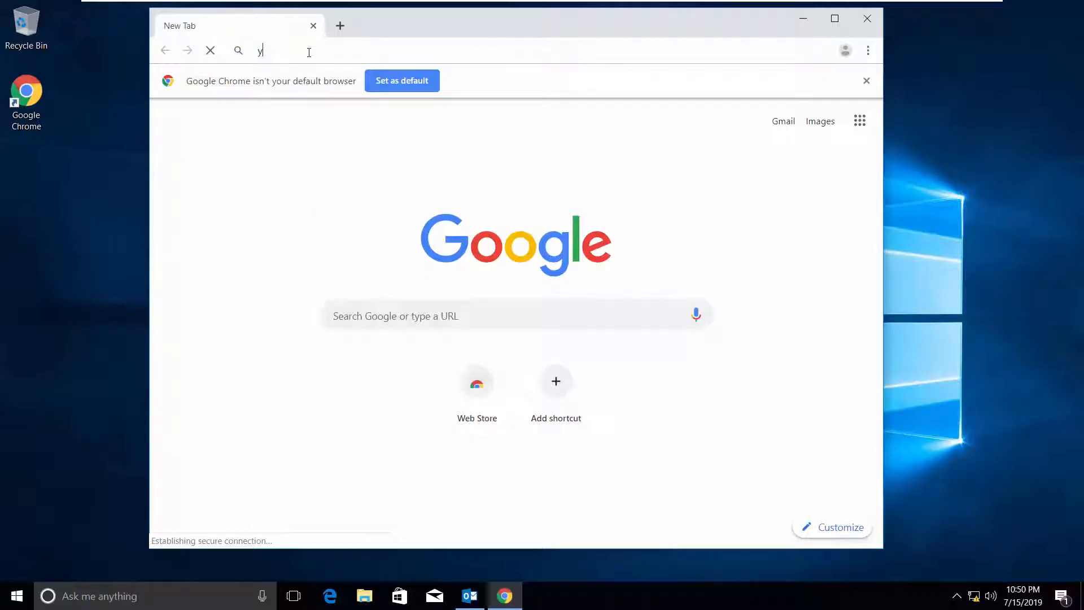
Step: Load facebook.com in Chrome on the Windows client
{"action": "type", "text": "y"}
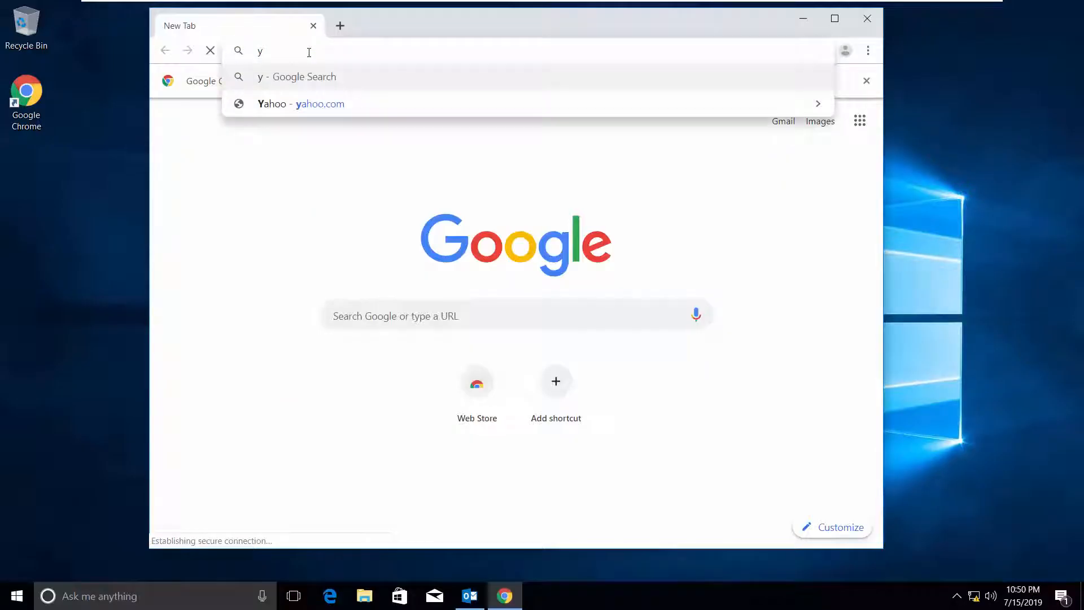
{"action": "key", "text": "BackSpace"}
{"action": "type", "text": "facebook"}
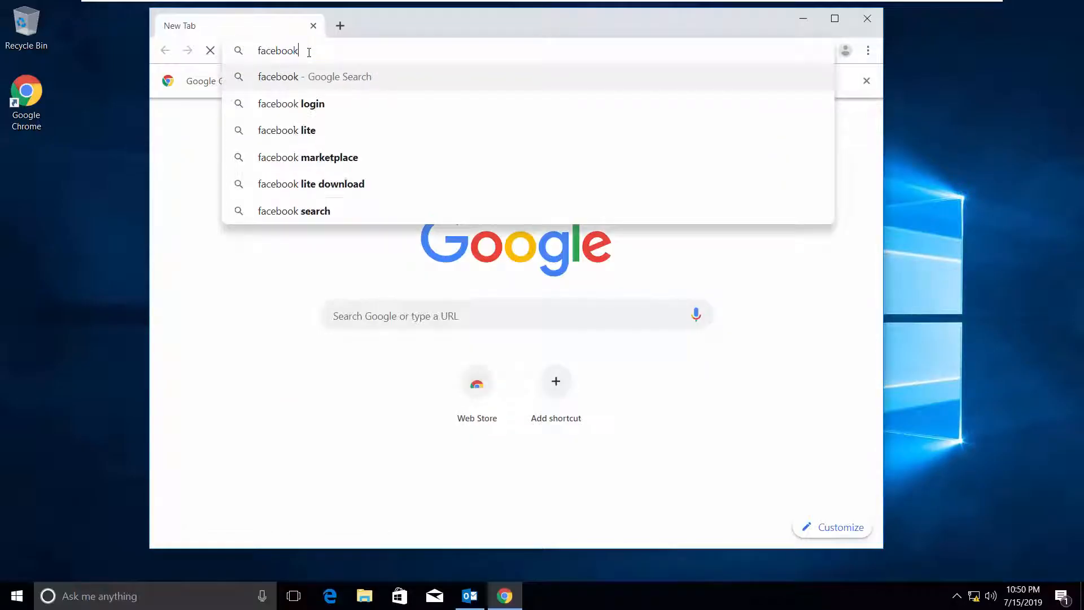
{"action": "type", "text": ".com"}
{"action": "key", "text": "Return"}
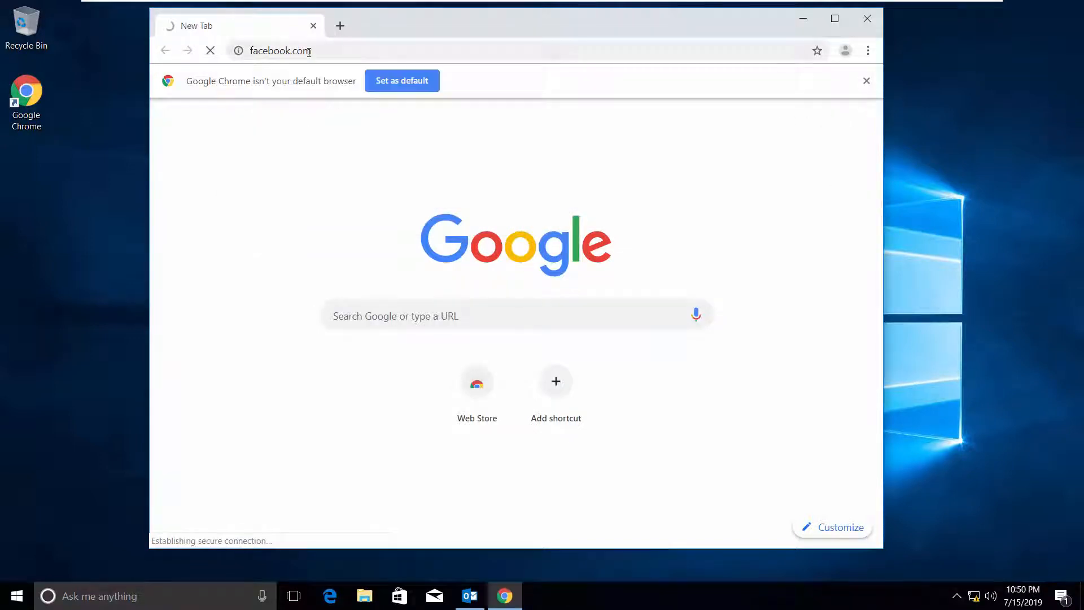